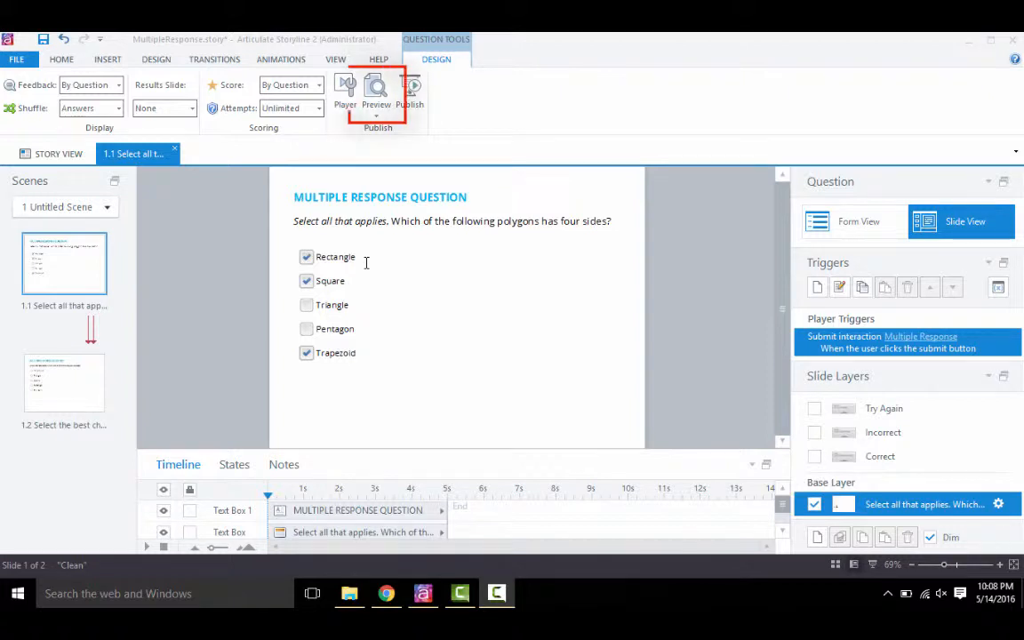
Step: Preview the quiz, answer the multiple response question with Square, Trapezoid and Rectangle, submit it and continue to the following question
left_click(375, 86)
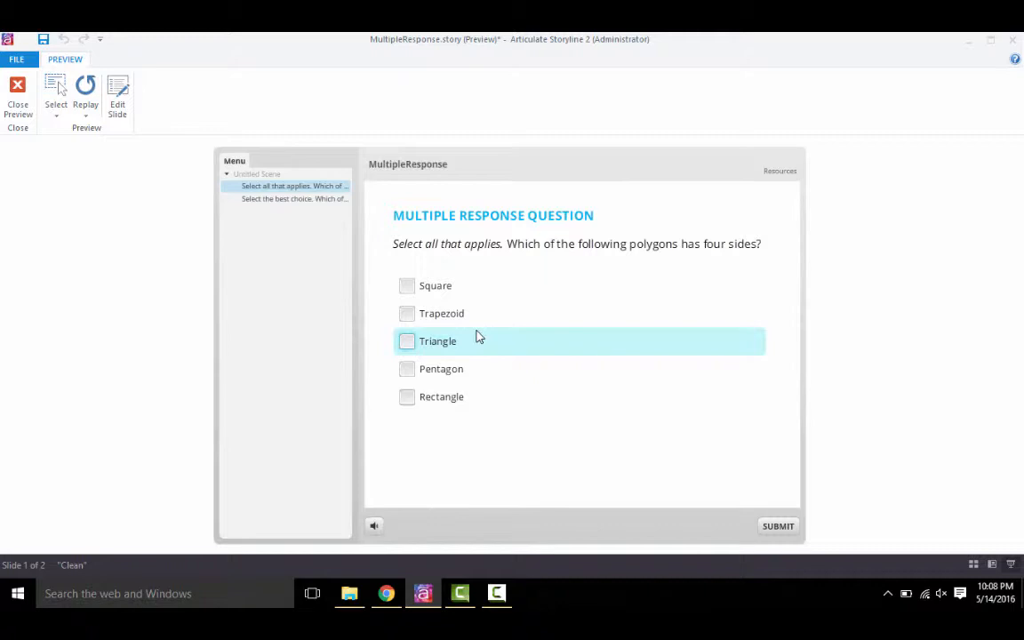
left_click(409, 286)
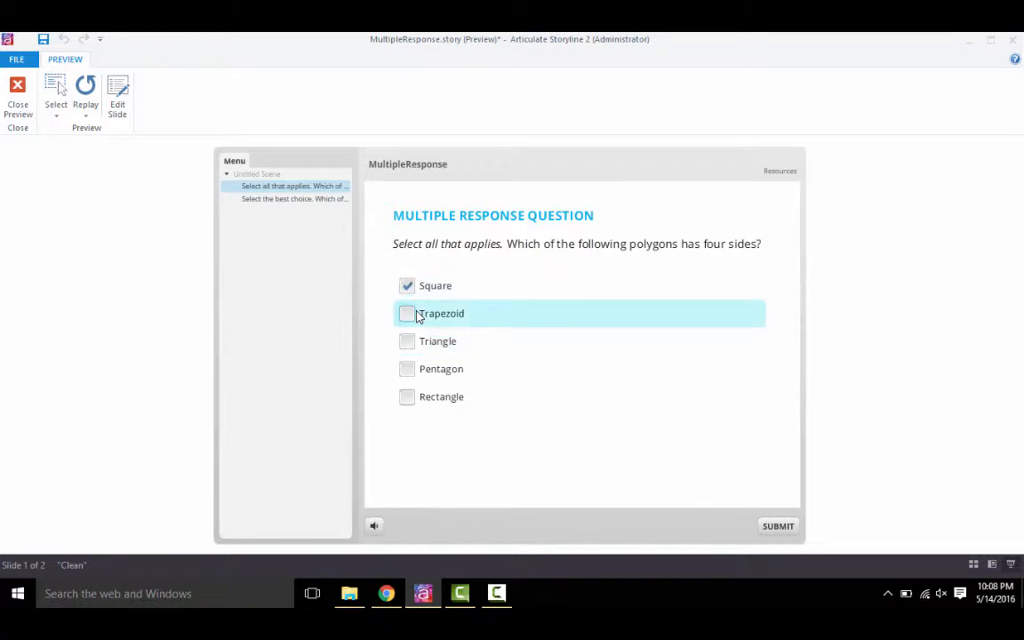
left_click(418, 315)
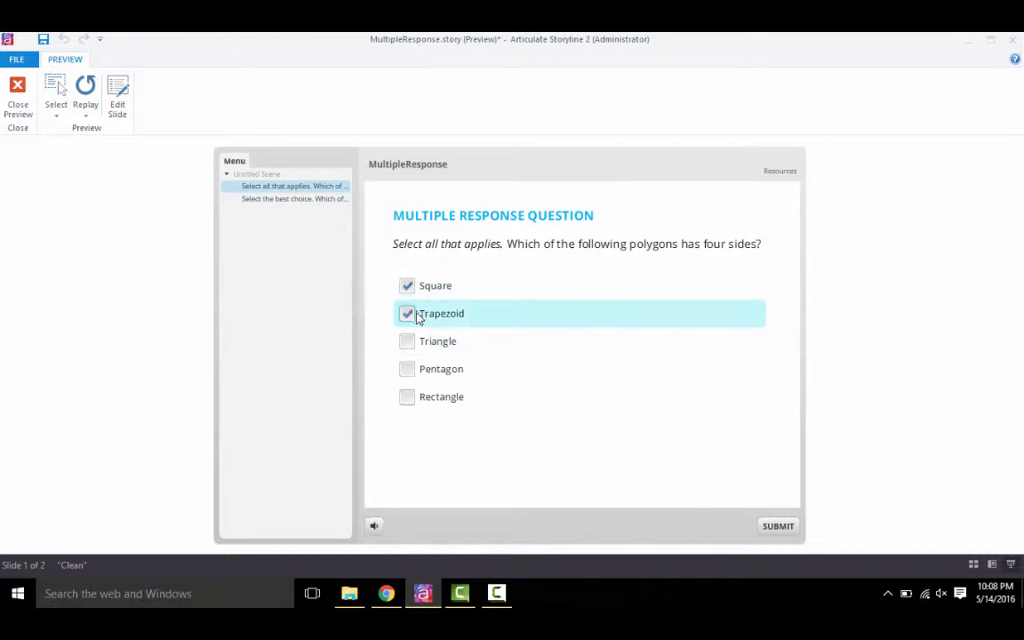
left_click(423, 397)
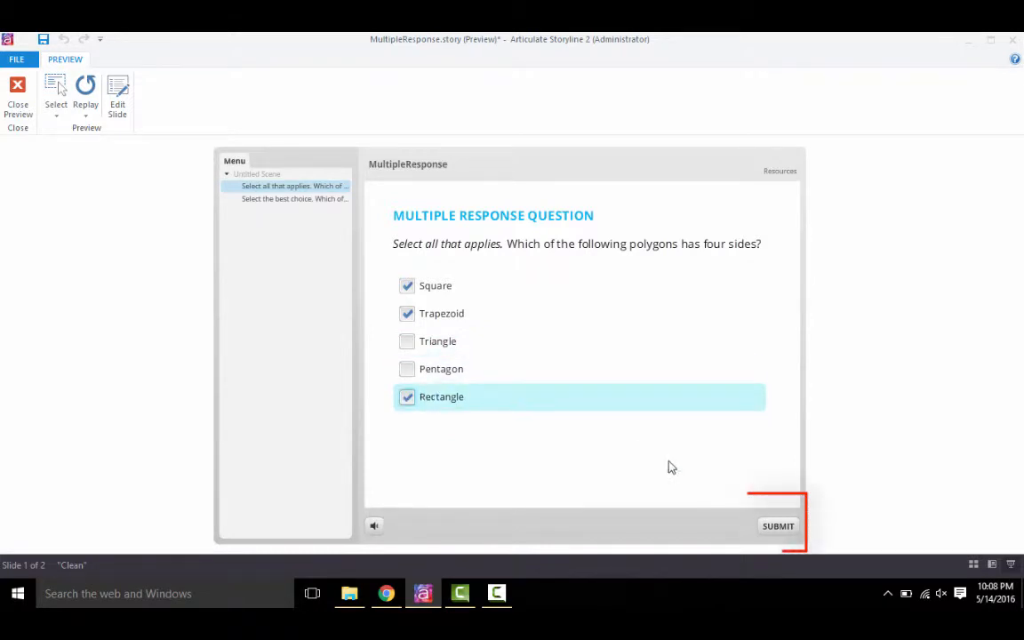
left_click(775, 528)
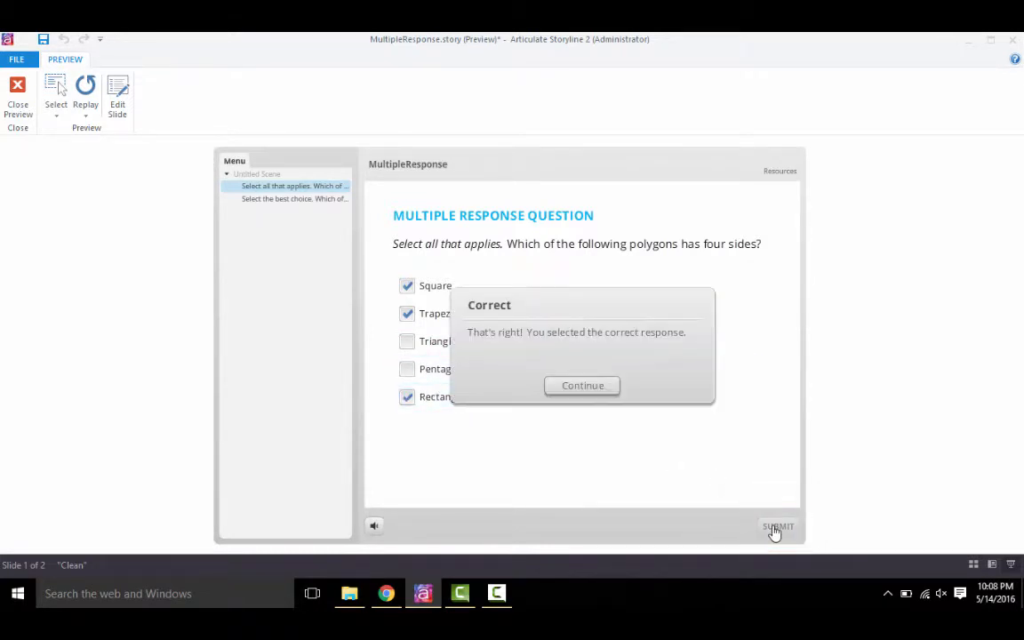
left_click(595, 387)
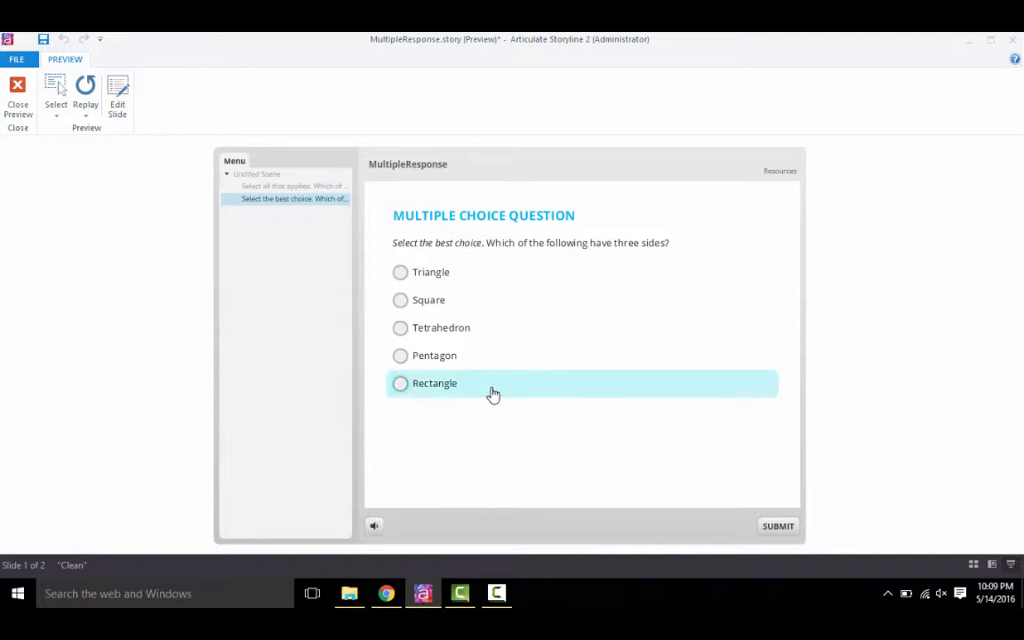
Step: Answer the multiple choice question with Square, submit it and close the preview
left_click(467, 306)
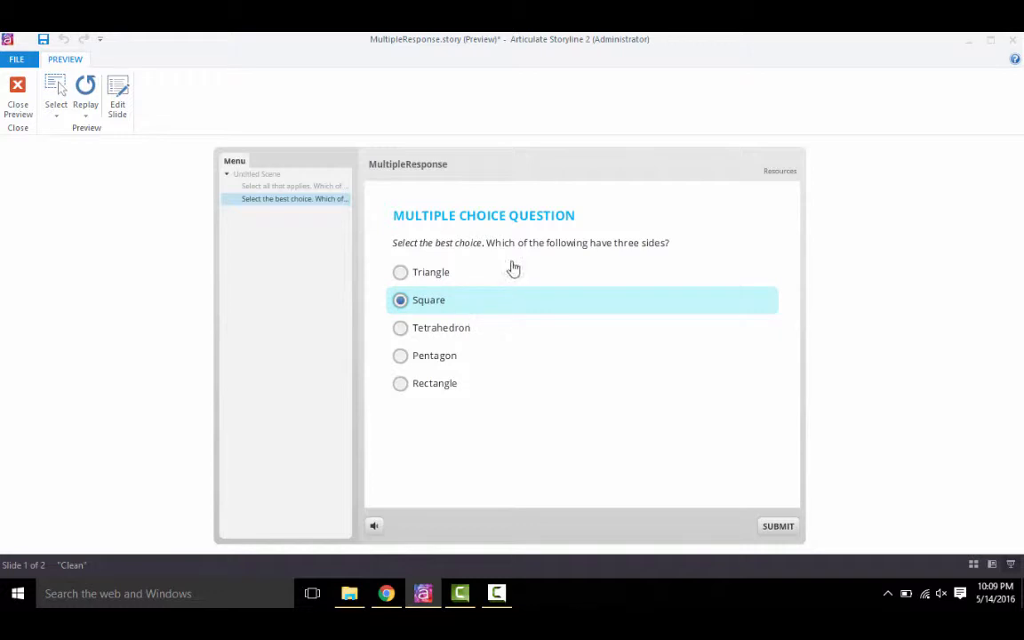
left_click(790, 528)
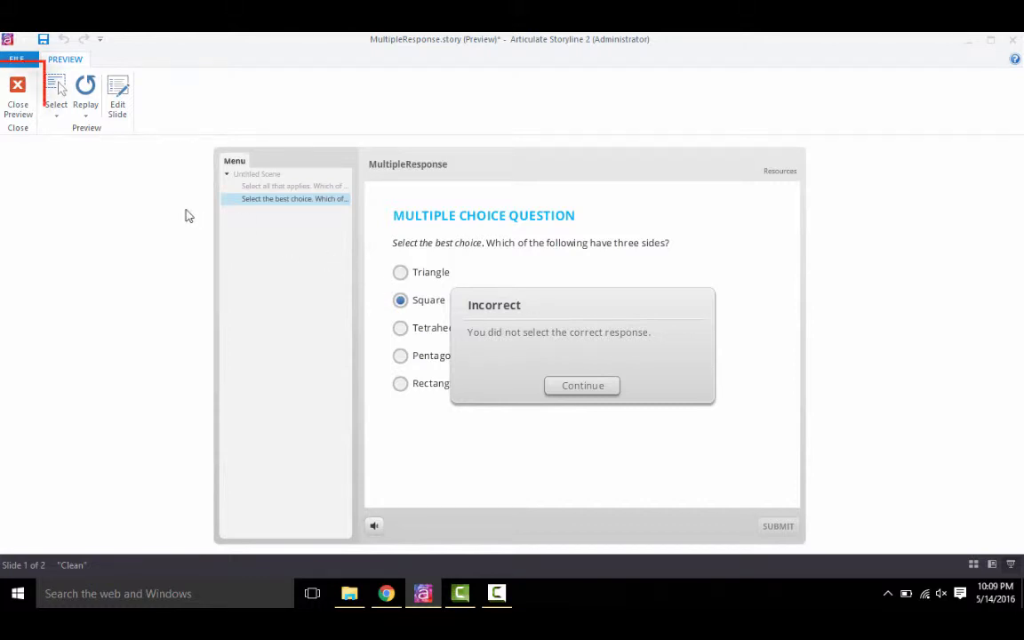
left_click(9, 95)
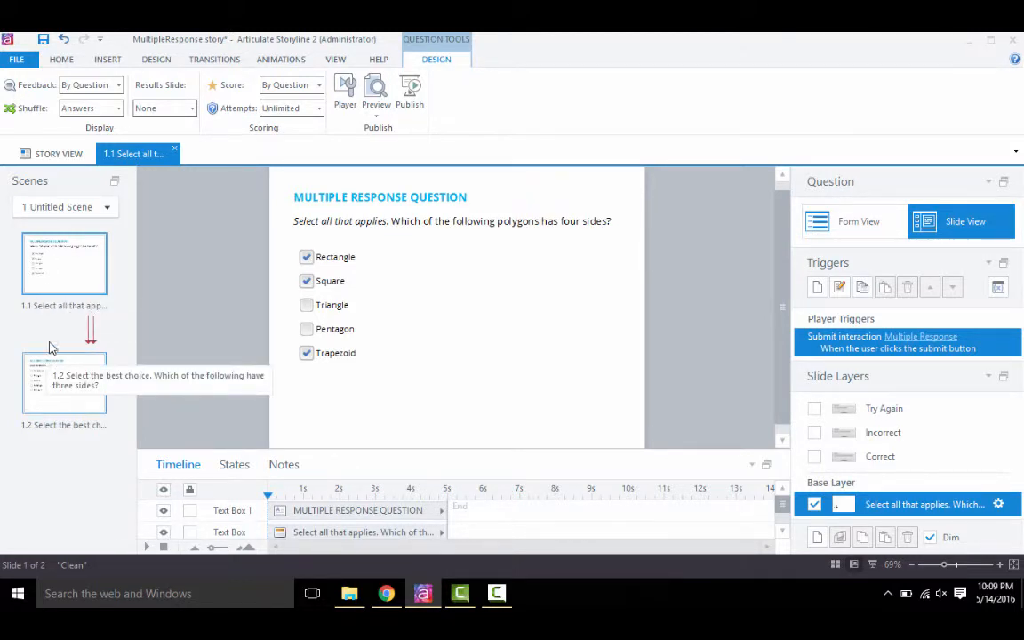
Step: Insert a new graded Multiple Response quiz slide after the first slide
left_click(100, 62)
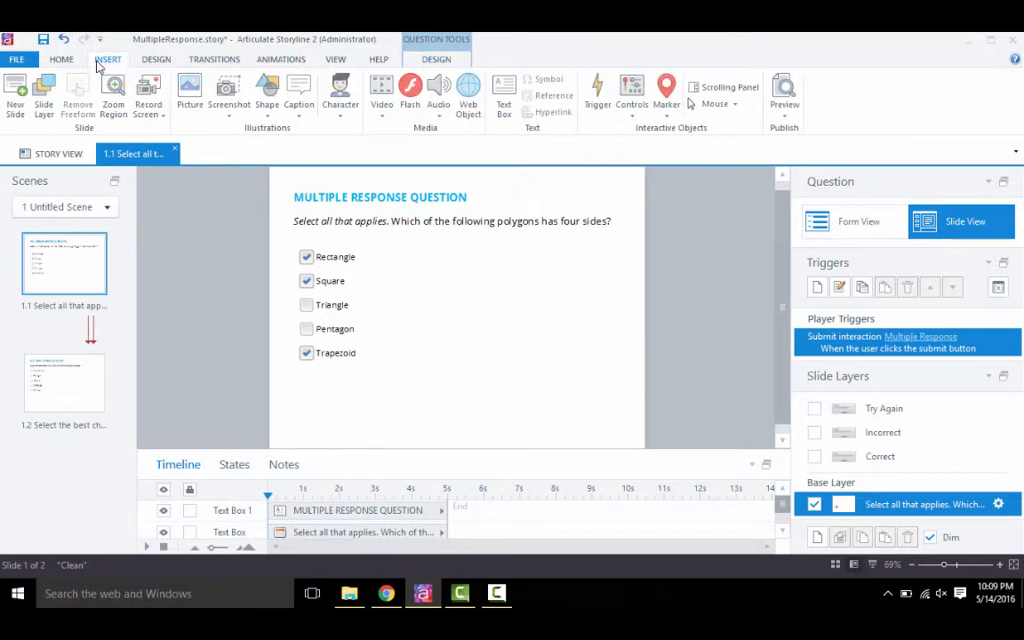
left_click(24, 92)
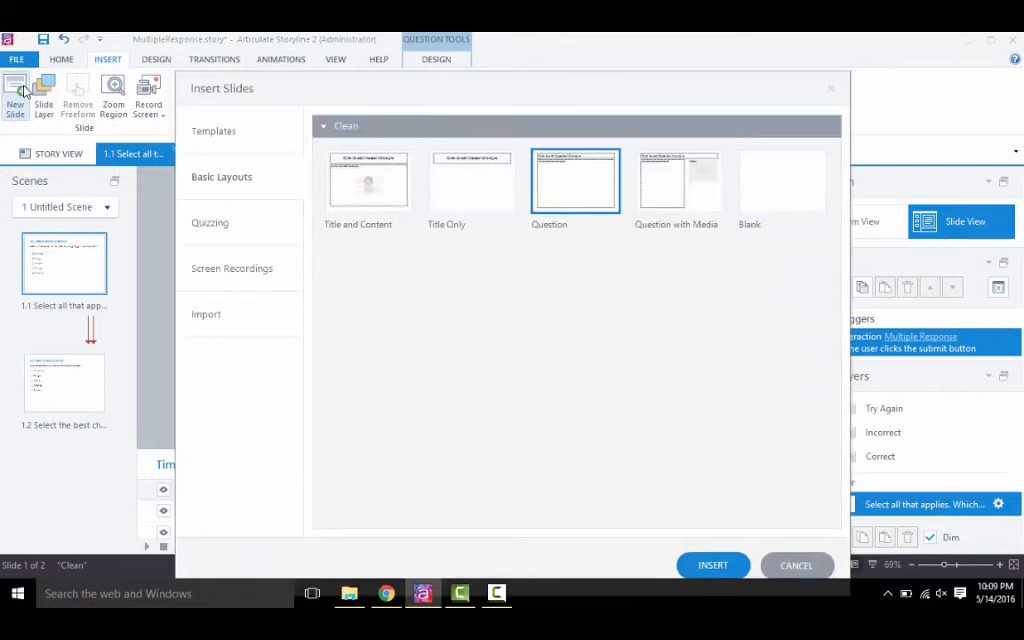
left_click(212, 222)
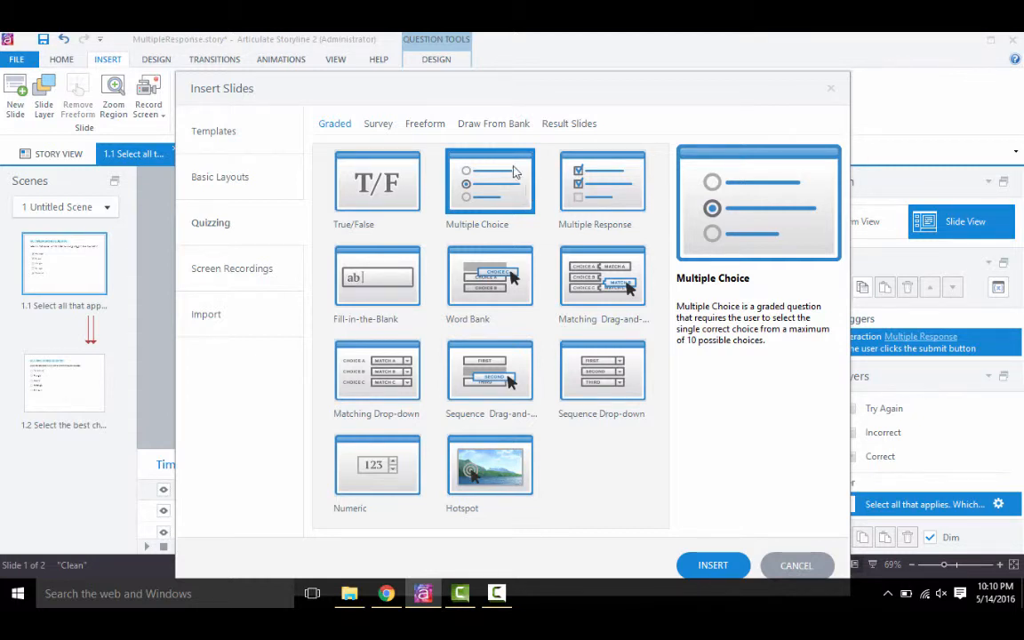
left_click(578, 174)
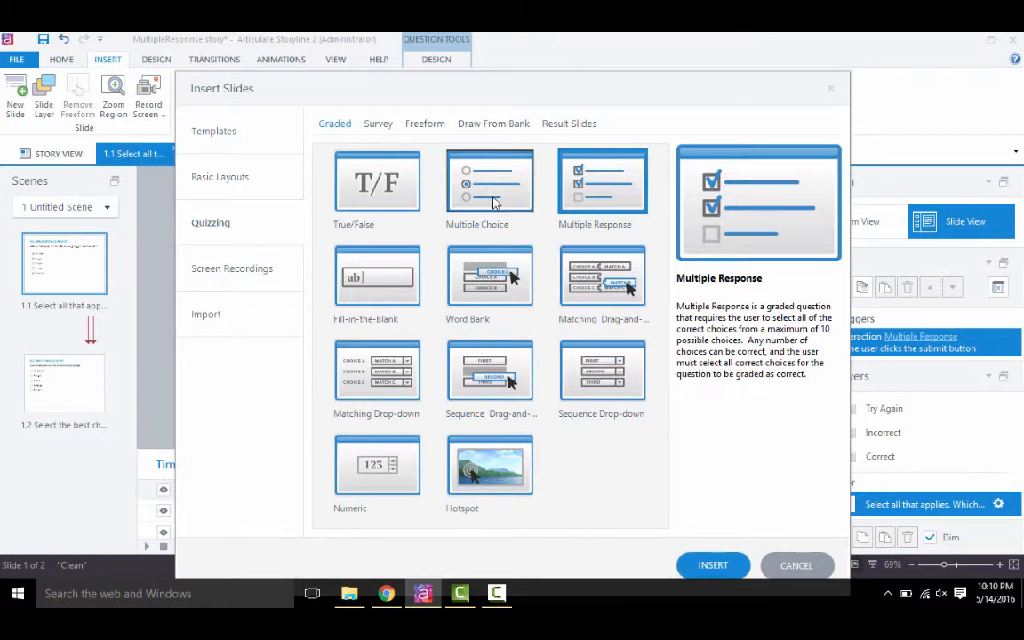
left_click(702, 564)
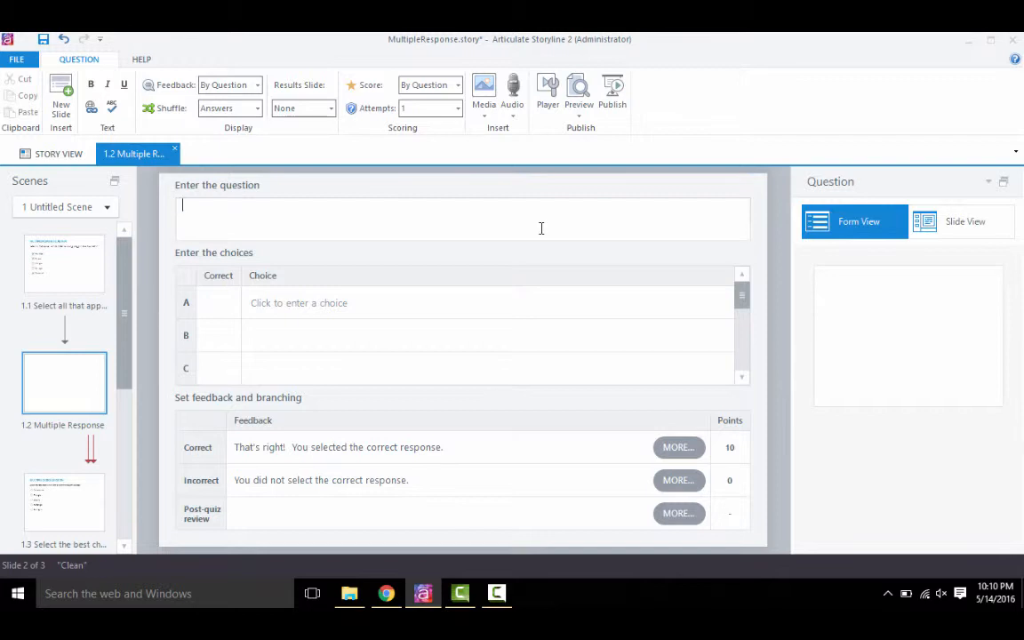
Step: Enter the question "Which polygons have four sides?" with the choices Pentagon, Rectangle, Triangle, Square and Tetrahedron
type("Which polygons have f")
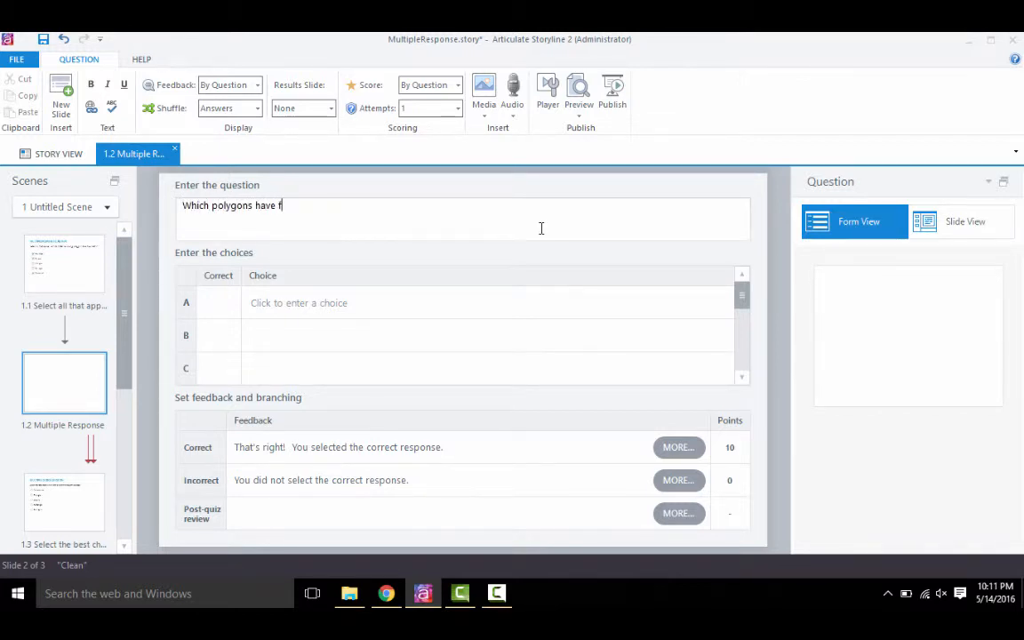
type("our sides?")
left_click(456, 306)
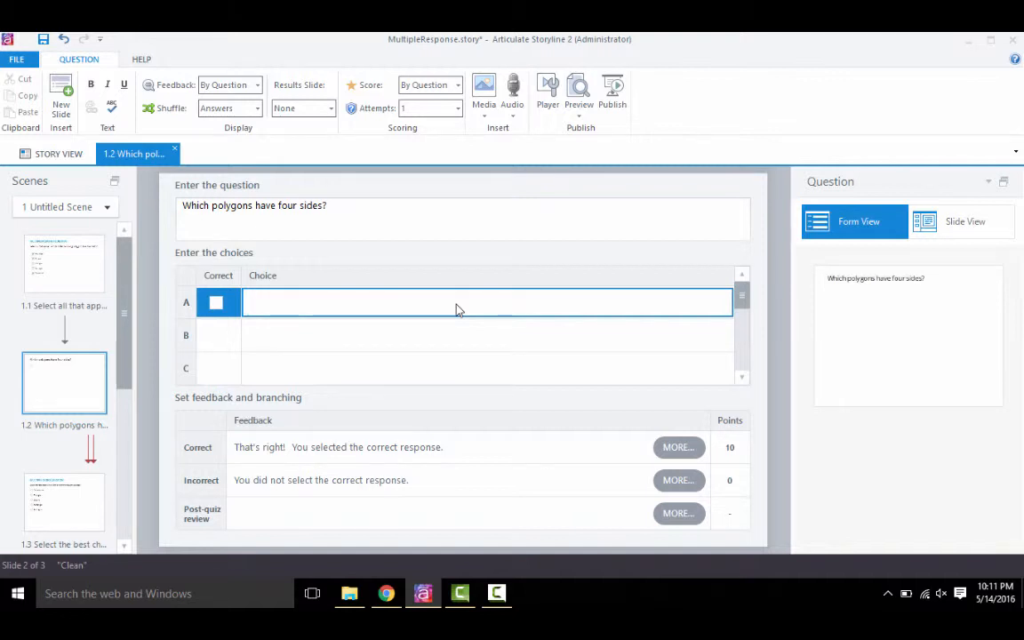
type("Pentagon")
left_click(448, 341)
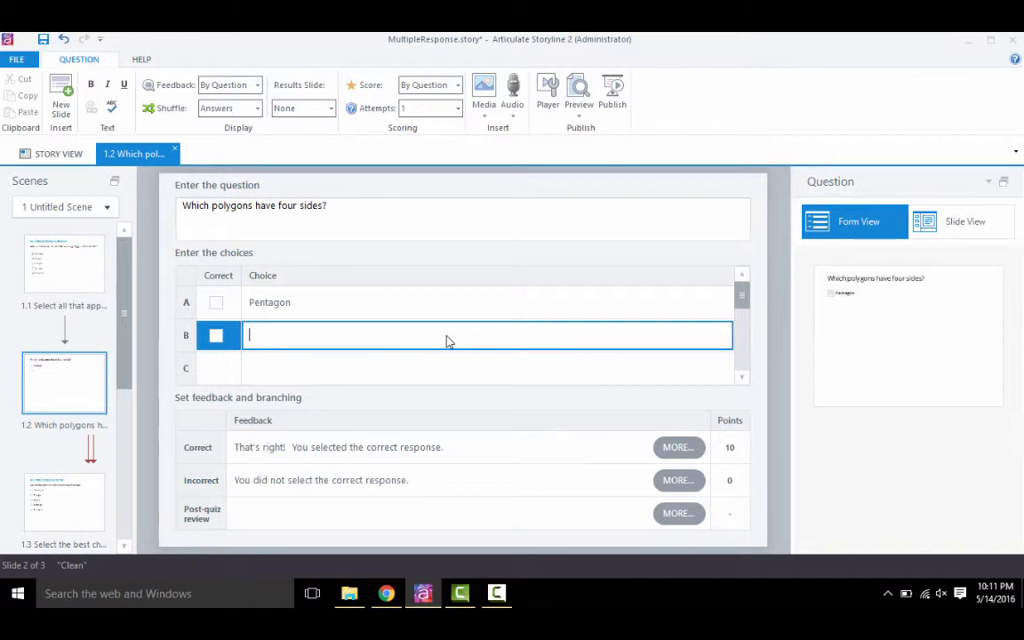
type("Rectan")
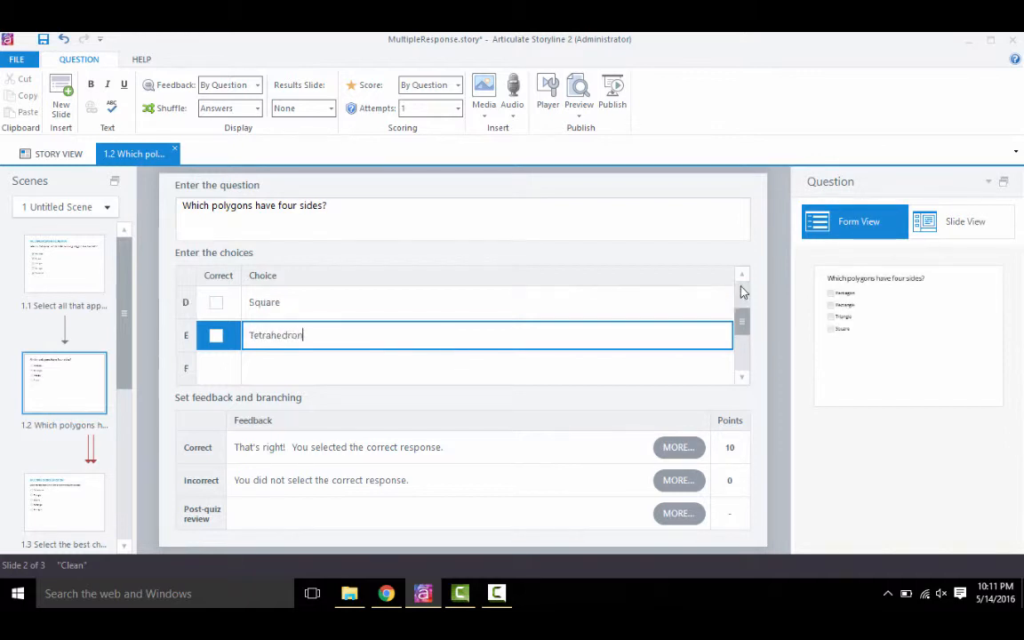
Step: Mark the choices Rectangle, Square and Tetrahedron as correct answers, leaving Pentagon and Triangle unmarked
scroll(743, 291, "up", 3)
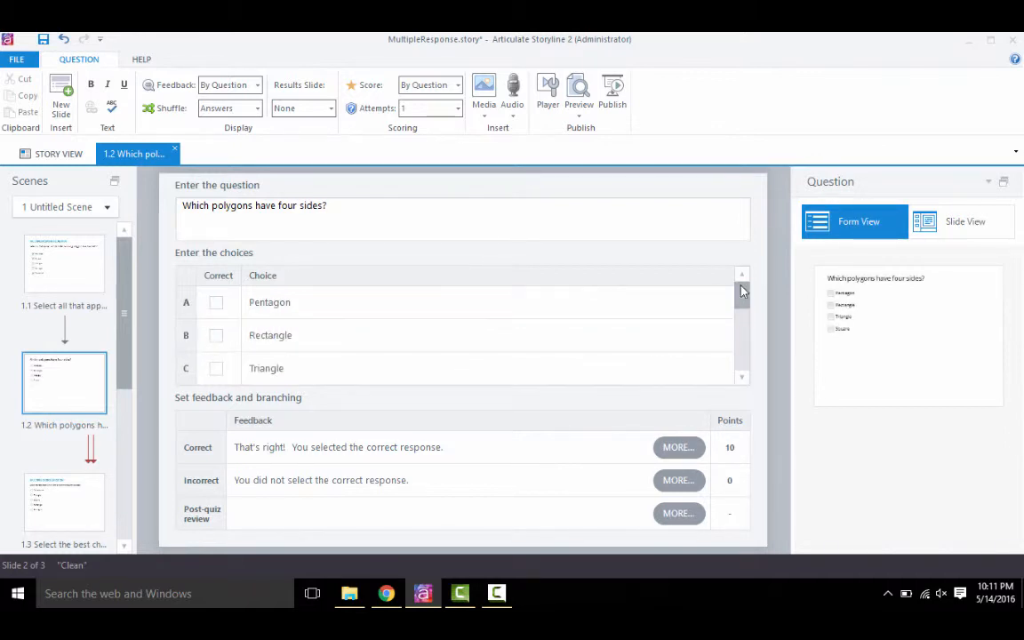
left_click(215, 305)
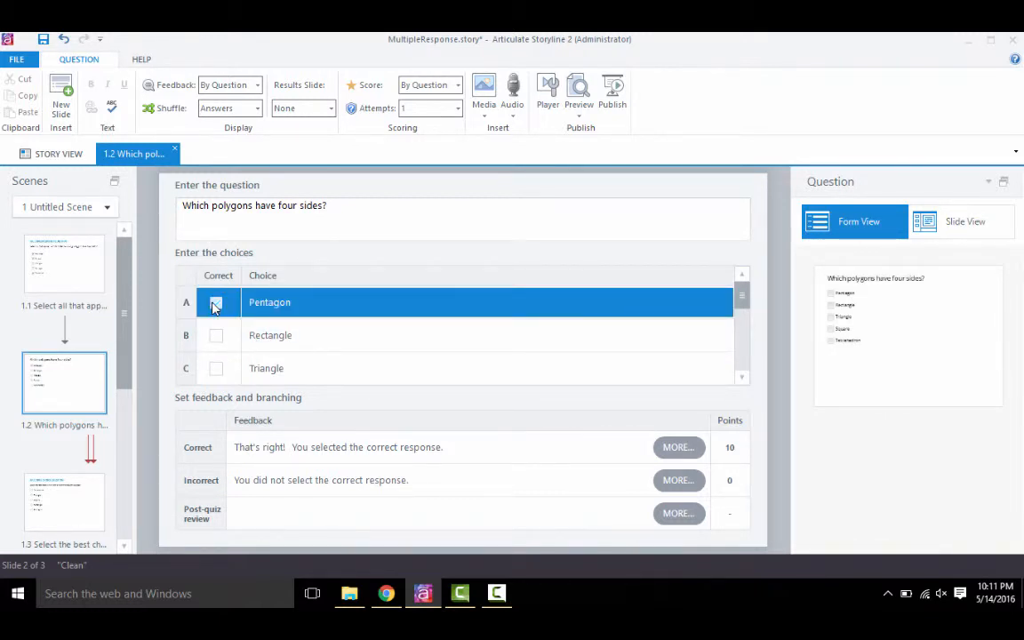
left_click(215, 304)
left_click(215, 336)
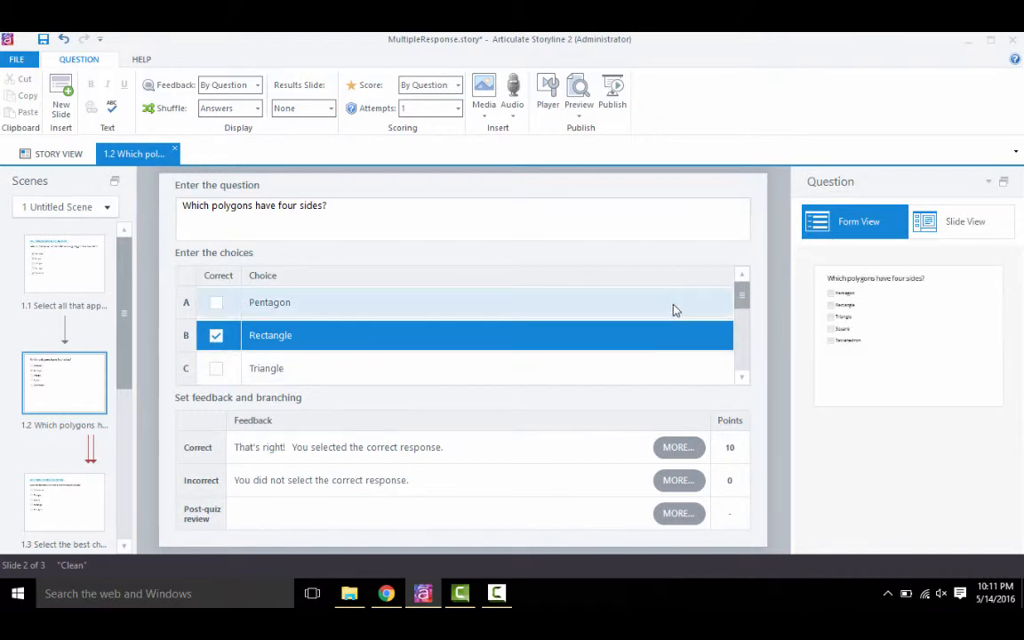
left_click_drag(741, 293, 751, 316)
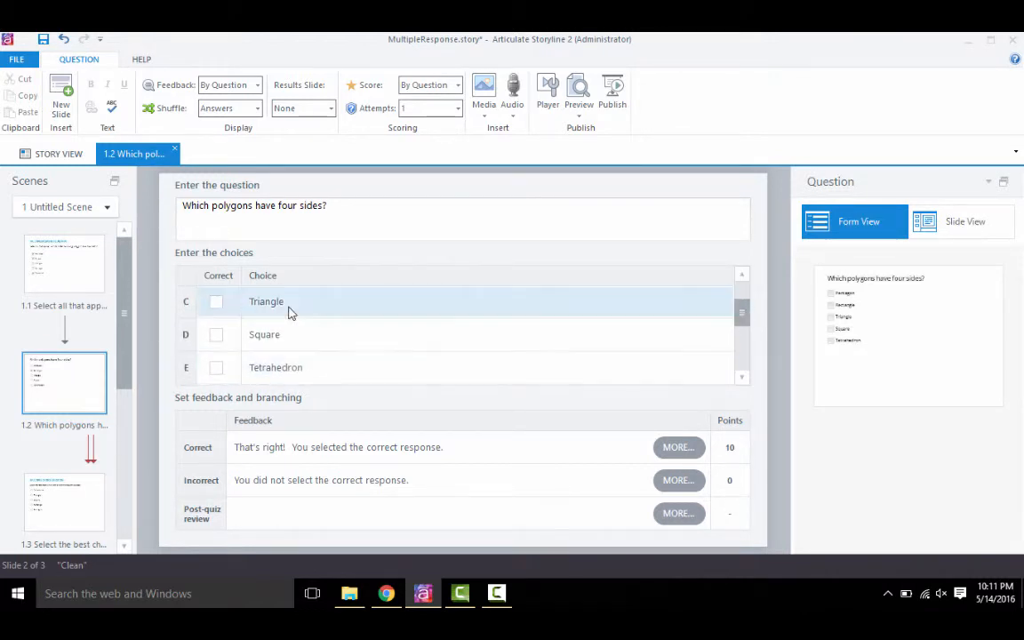
left_click(255, 336)
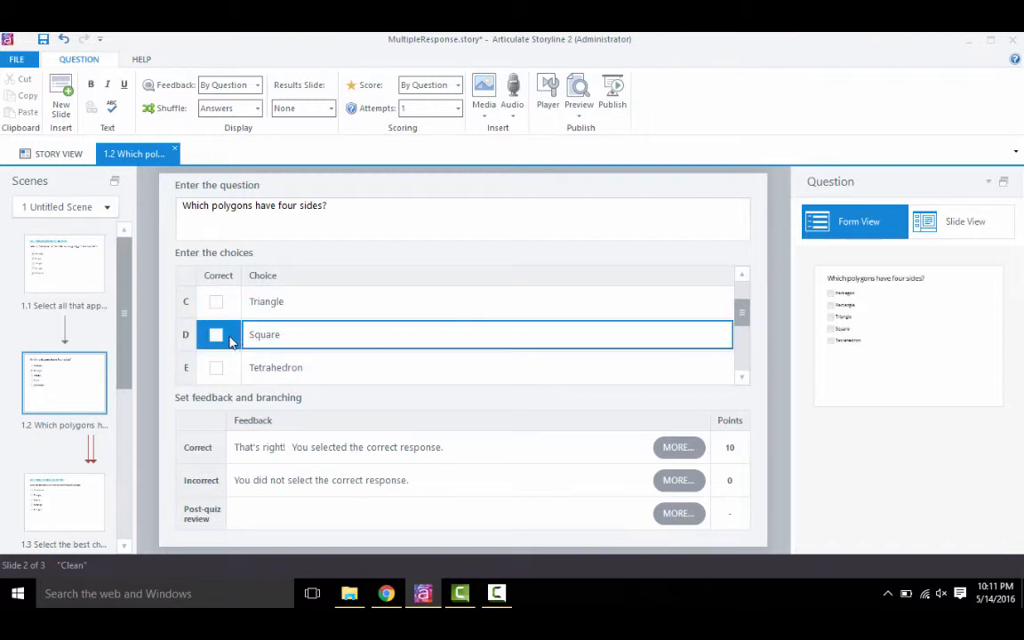
left_click(215, 334)
left_click(215, 370)
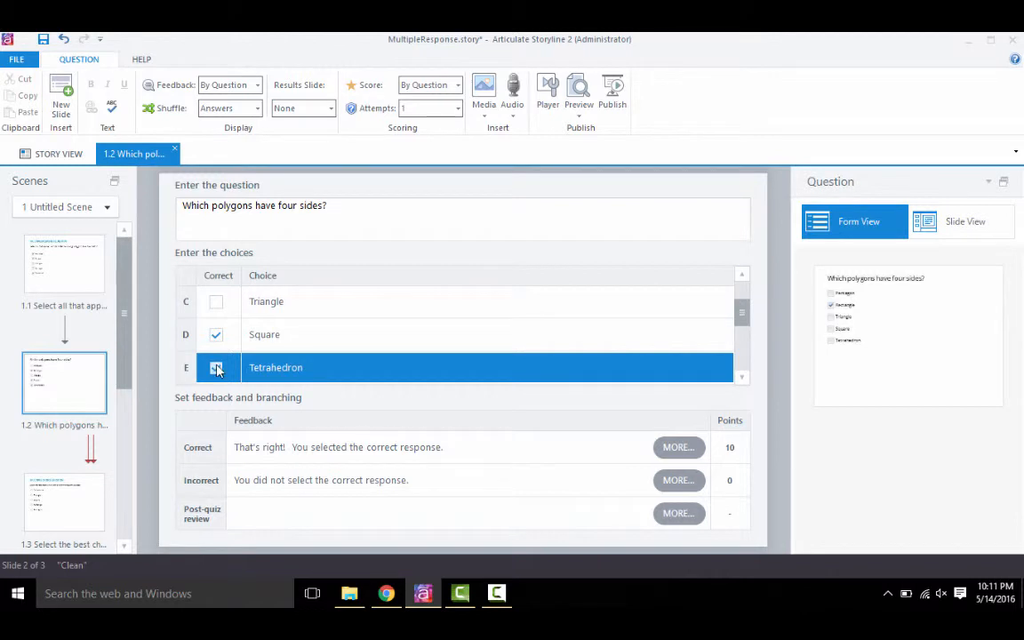
mouse_move(749, 318)
left_mouse_down()
mouse_move(747, 334)
mouse_move(744, 297)
mouse_move(741, 320)
left_mouse_up()
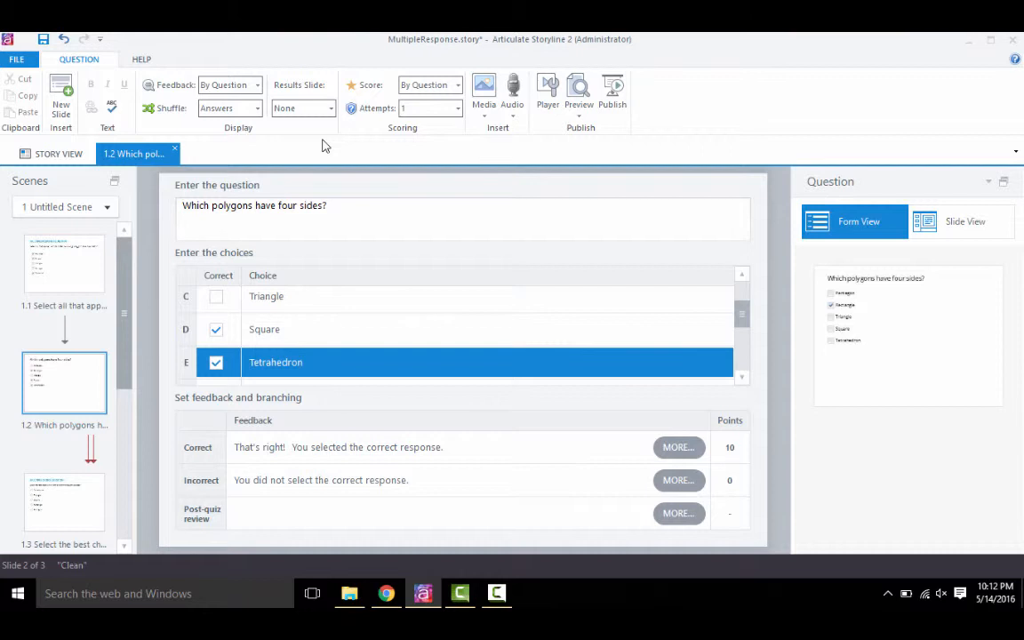
Step: Preview only this slide, submit Rectangle, Square and Tetrahedron as the answer, and close the preview
left_click(571, 108)
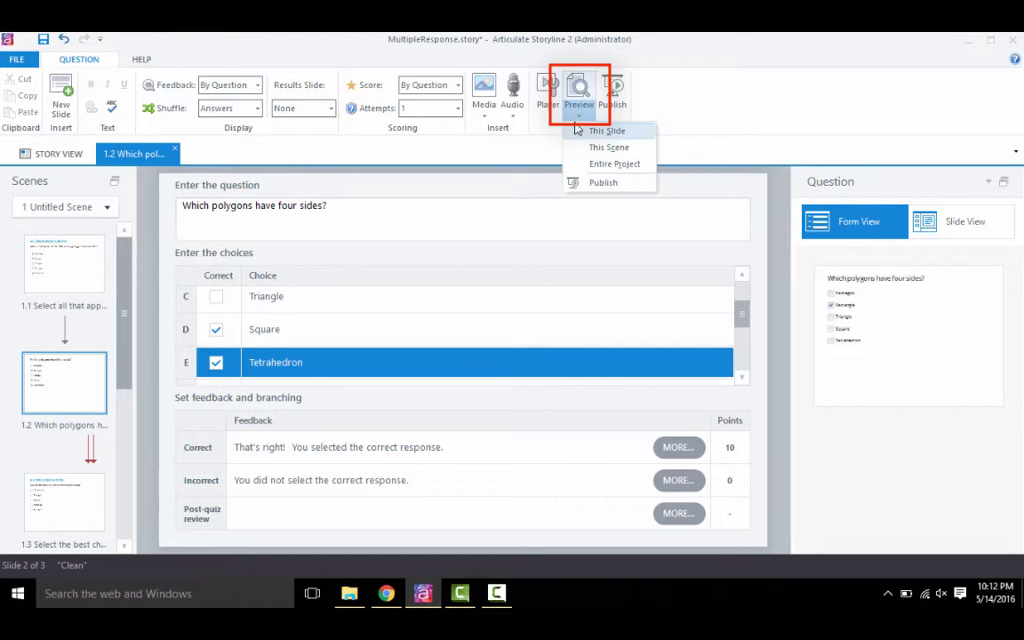
left_click(574, 130)
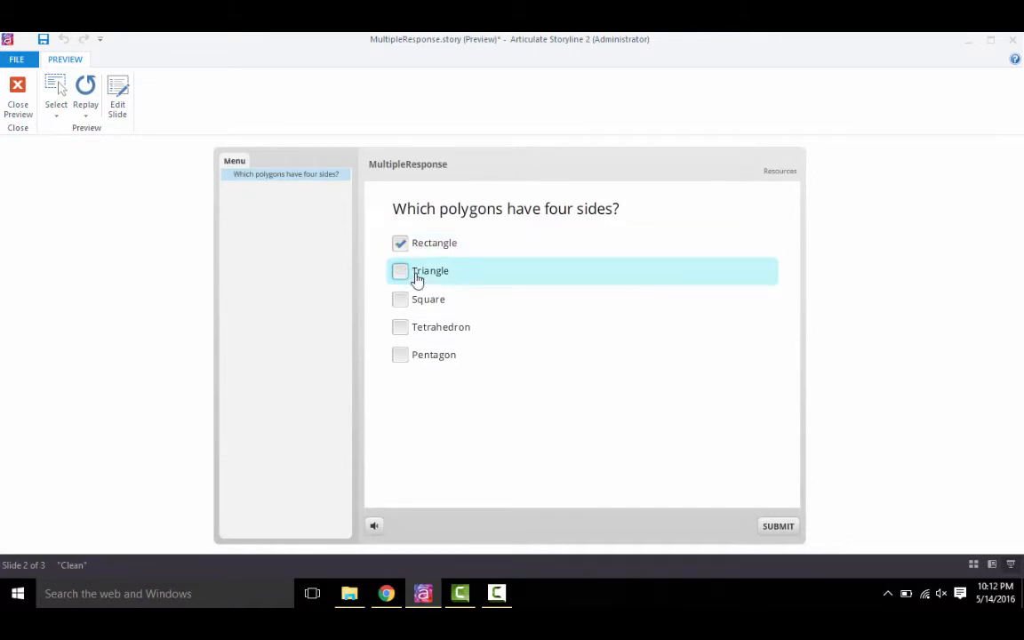
left_click(411, 301)
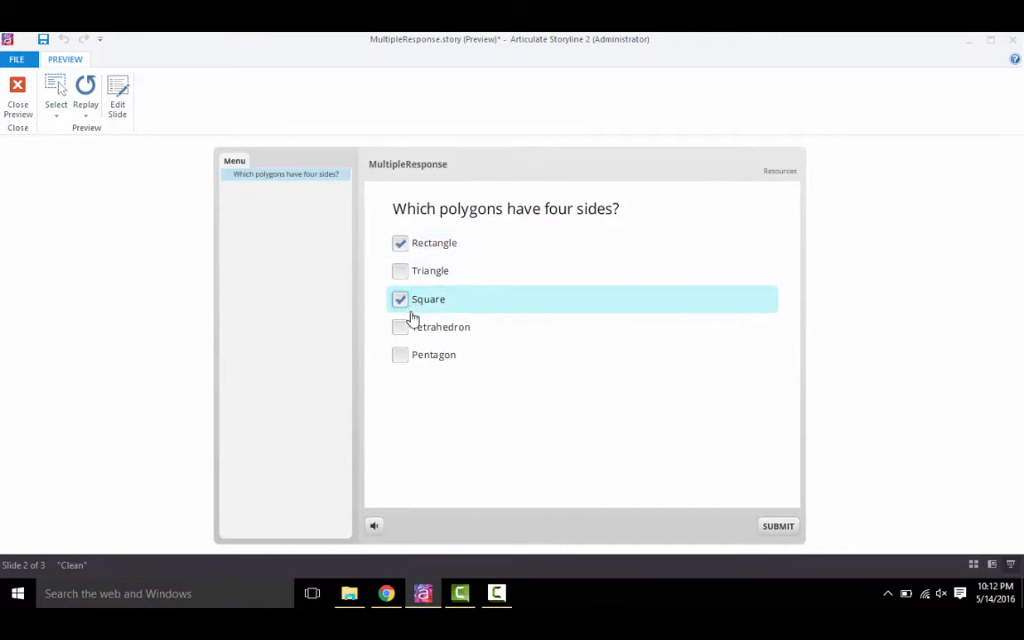
left_click(408, 327)
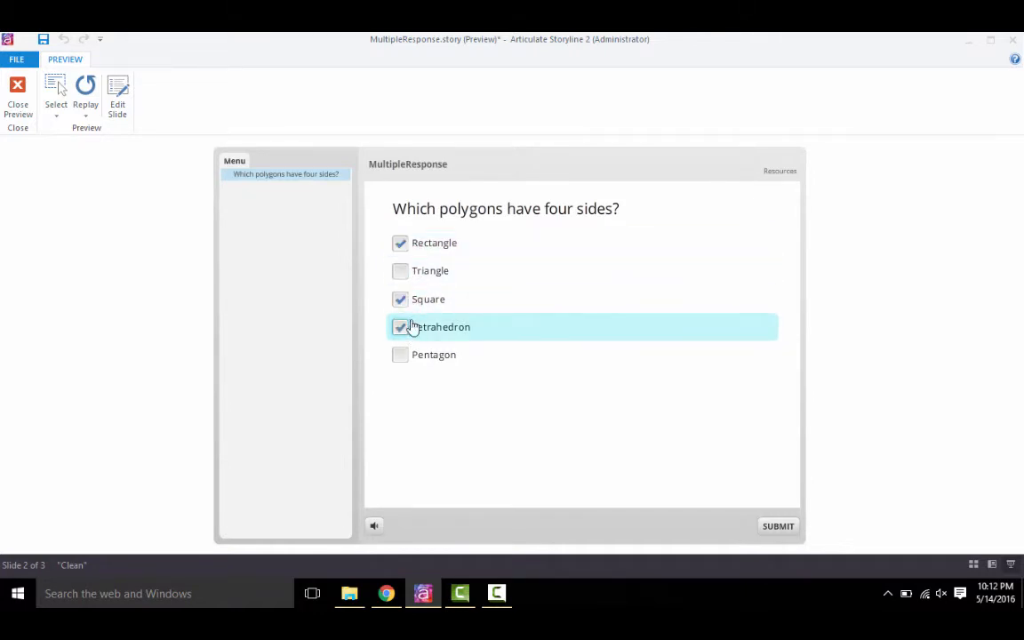
left_click(778, 527)
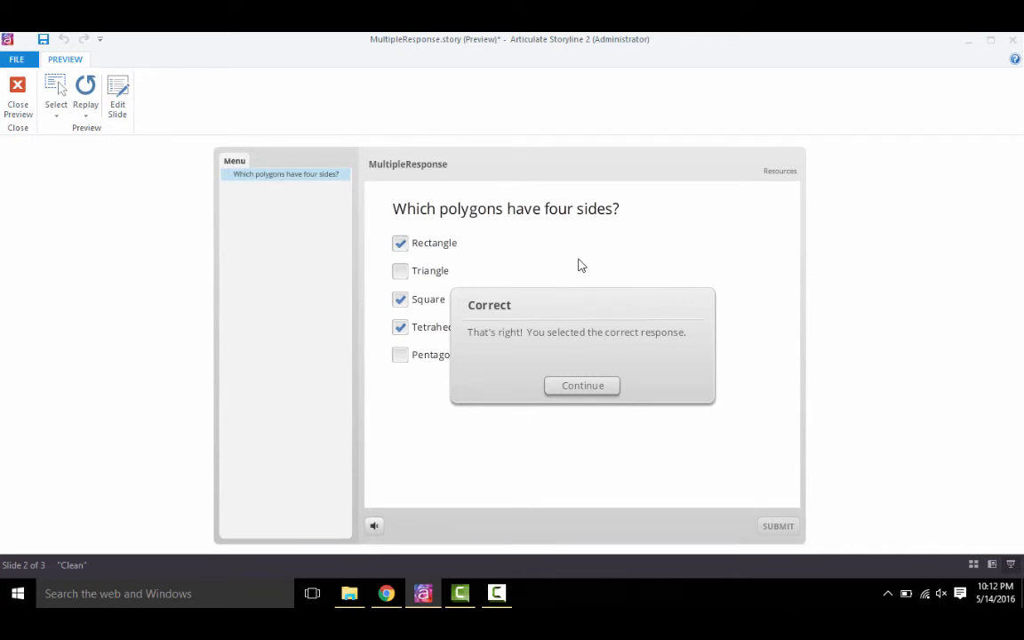
left_click(19, 95)
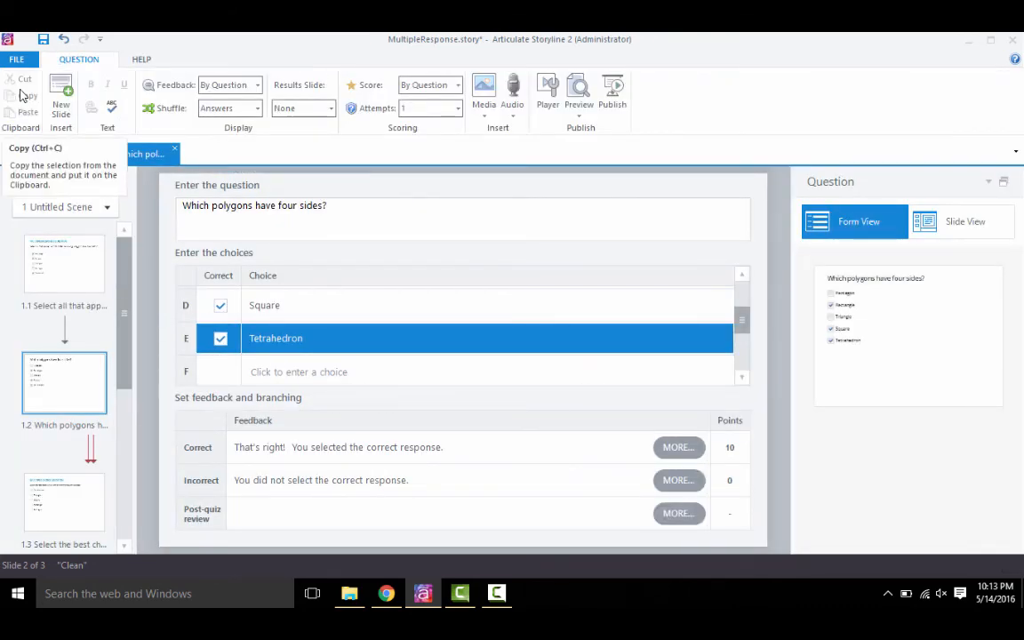